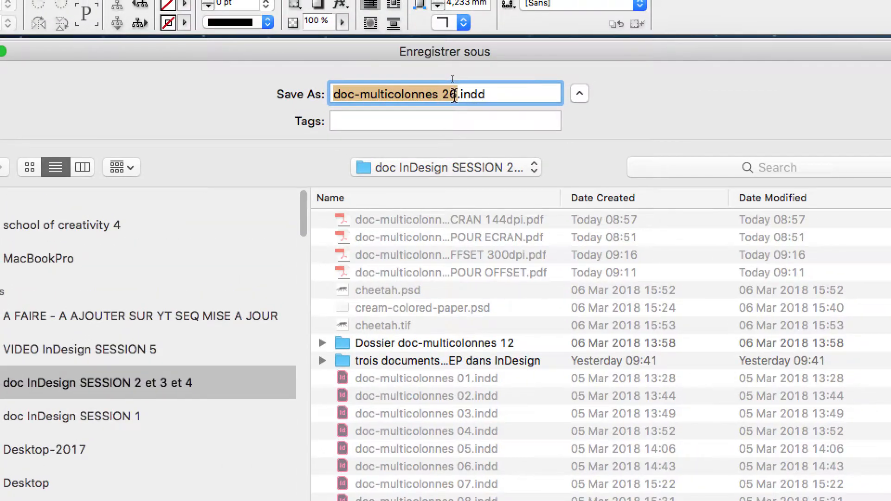
Save the document under the new name doc-multicolonnes 27.indd
{"action": "left_click", "coordinate": [454, 95]}
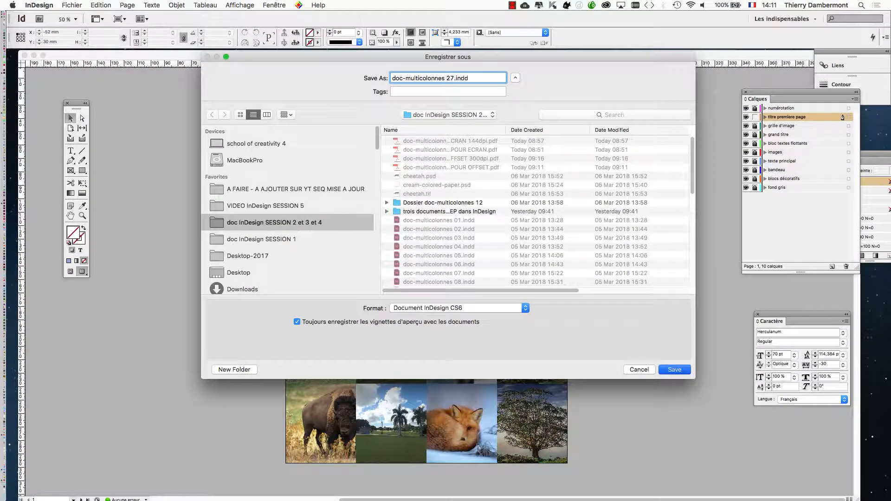
{"action": "key", "text": "Return"}
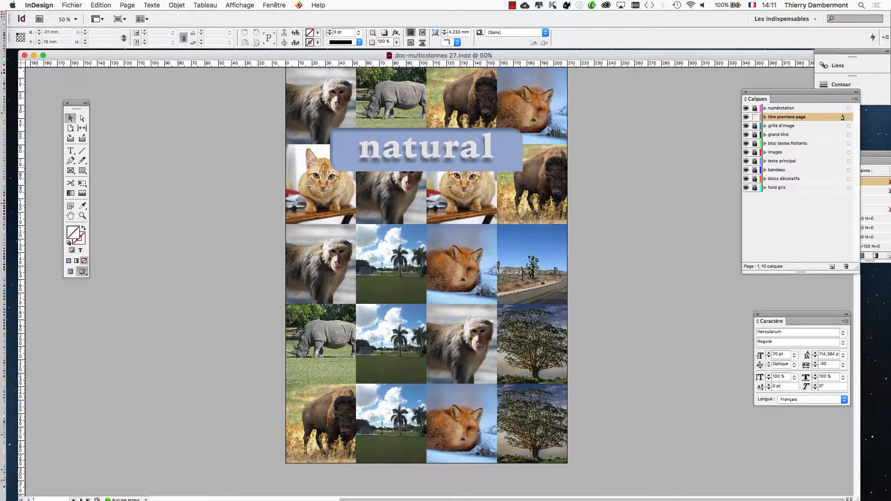
Lock the titre premiere page layer, unlock the grille d'image layer and make grille d'image the active layer
{"action": "scroll", "coordinate": [258, 172], "scroll_direction": "up", "scroll_amount": 2}
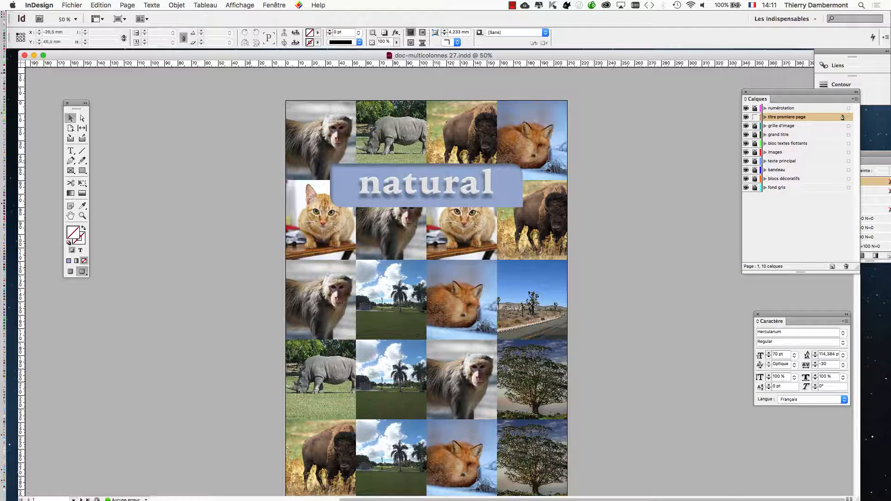
{"action": "scroll", "coordinate": [427, 279], "scroll_direction": "down", "scroll_amount": 2}
{"action": "scroll", "coordinate": [427, 281], "scroll_direction": "up", "scroll_amount": 2}
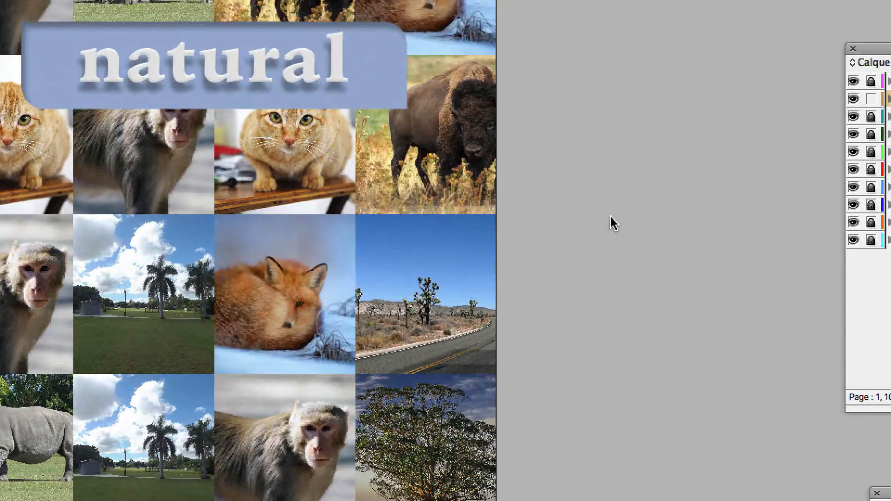
{"action": "left_click_drag", "start_coordinate": [890, 54], "coordinate": [790, 117]}
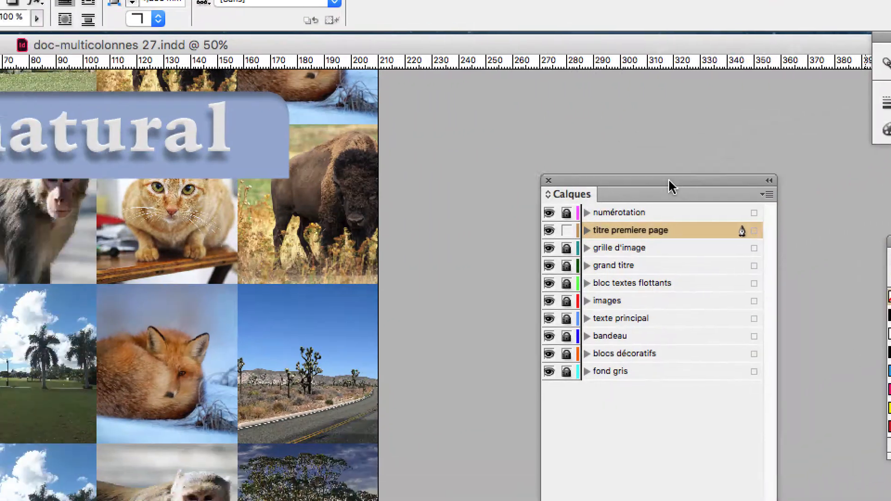
{"action": "left_click_drag", "start_coordinate": [671, 185], "coordinate": [434, 469]}
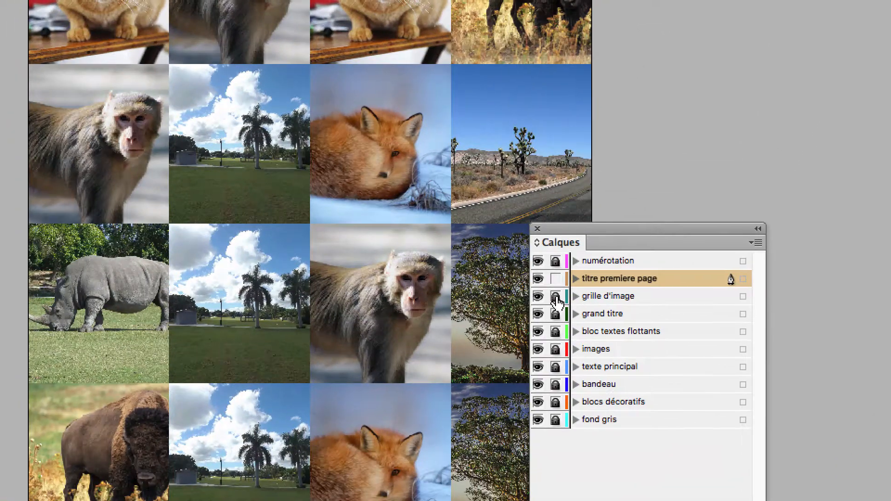
{"action": "left_click", "coordinate": [551, 298]}
{"action": "left_click", "coordinate": [551, 281]}
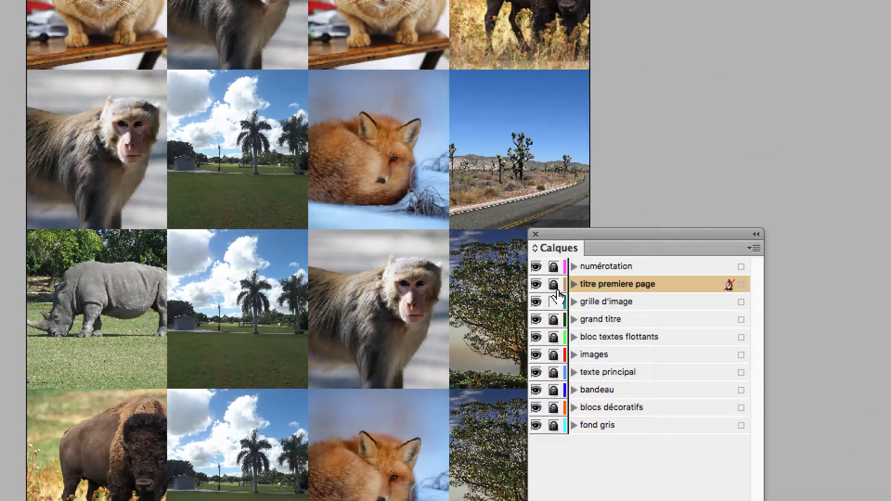
{"action": "left_click", "coordinate": [604, 302]}
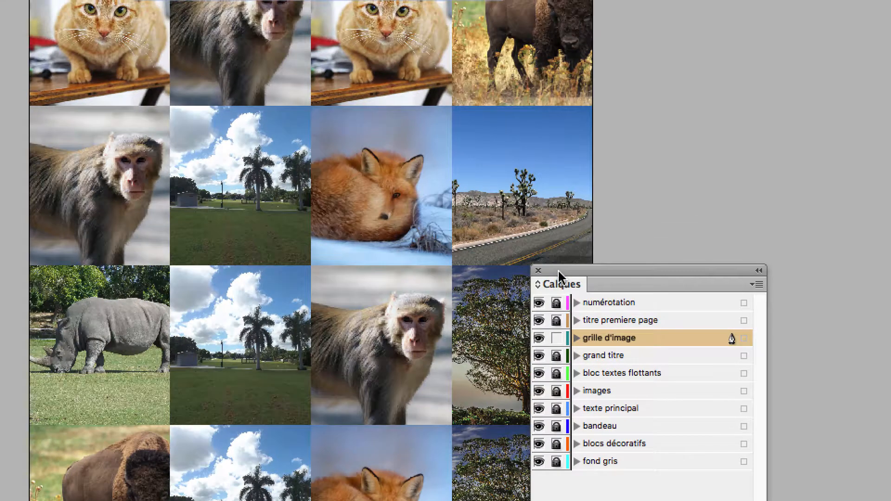
{"action": "left_click_drag", "start_coordinate": [509, 229], "coordinate": [660, 244]}
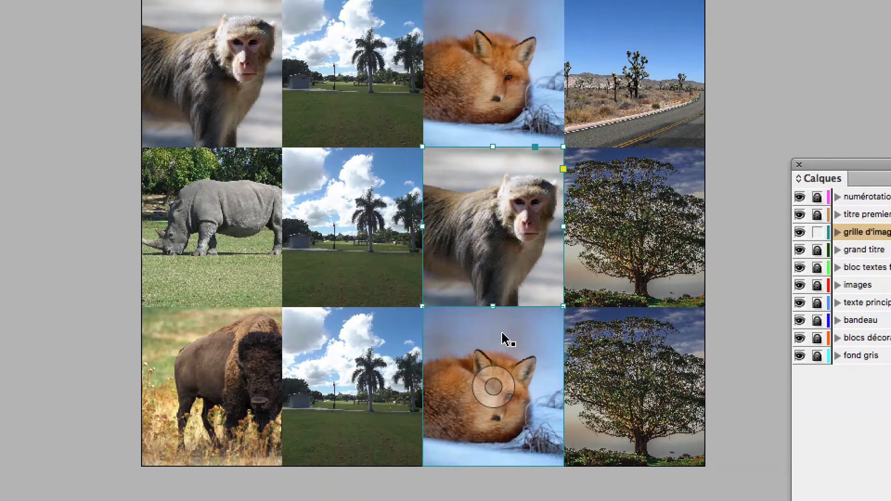
Bring the bottom-row fox frame to the front and extend its top edge slightly over the monkey frame above
{"action": "left_click", "coordinate": [467, 432]}
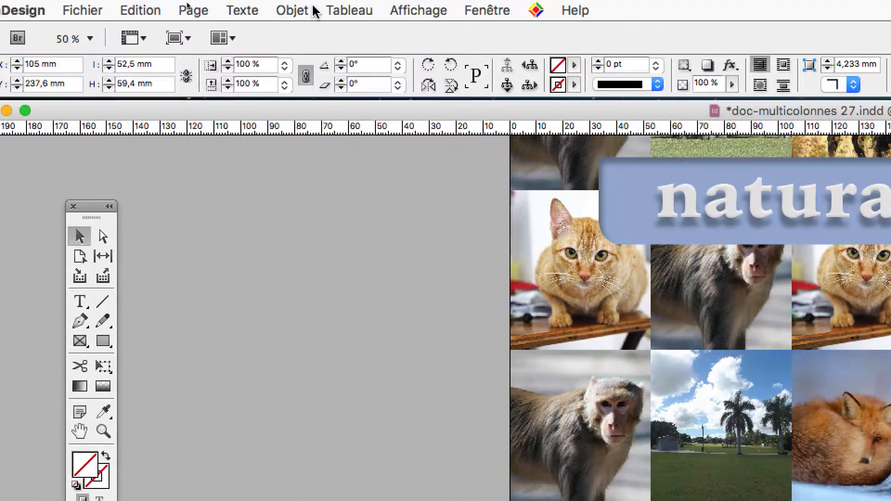
{"action": "left_click", "coordinate": [310, 11]}
{"action": "mouse_move", "coordinate": [312, 40]}
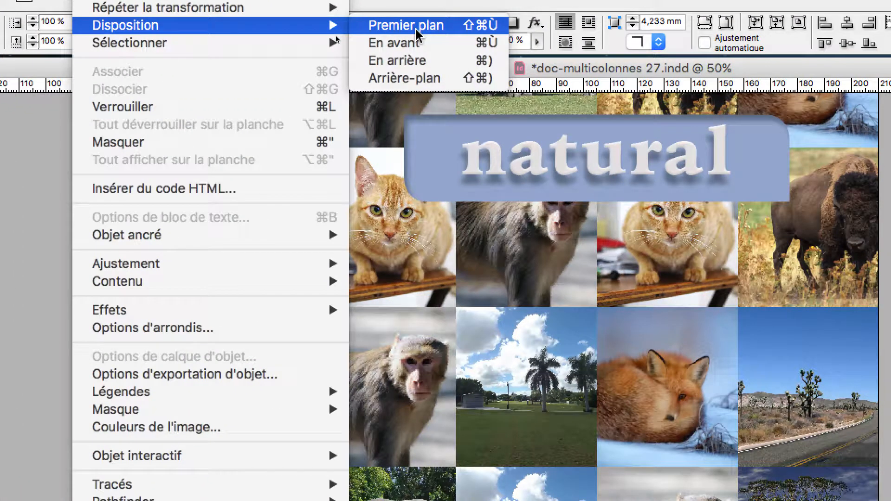
{"action": "left_click", "coordinate": [416, 34]}
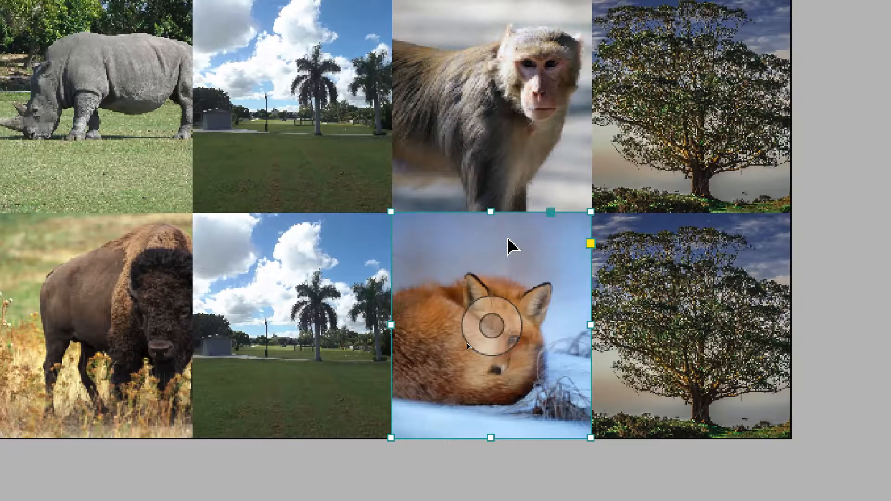
{"action": "left_click_drag", "start_coordinate": [508, 243], "coordinate": [400, 195]}
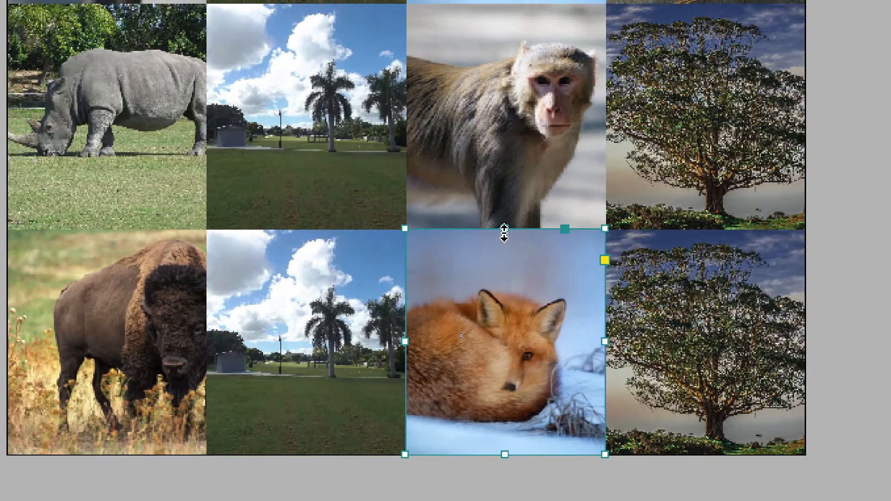
{"action": "left_click_drag", "start_coordinate": [504, 233], "coordinate": [506, 212]}
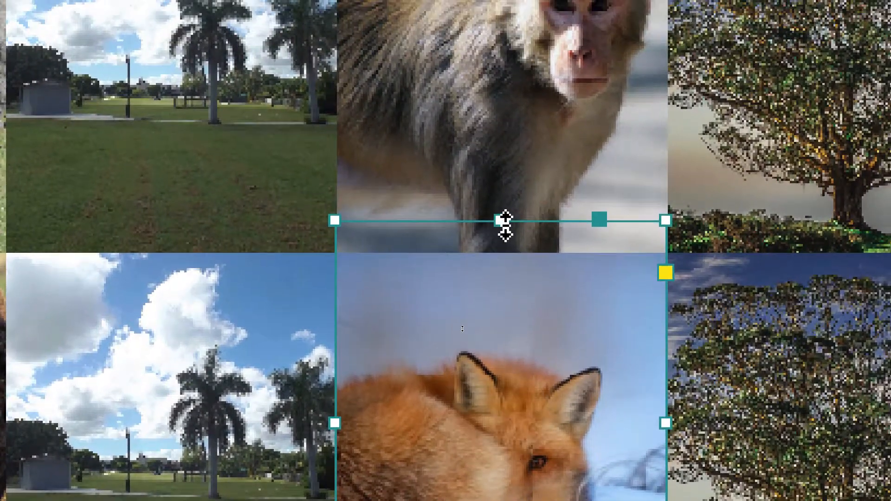
{"action": "left_click_drag", "start_coordinate": [505, 226], "coordinate": [503, 229]}
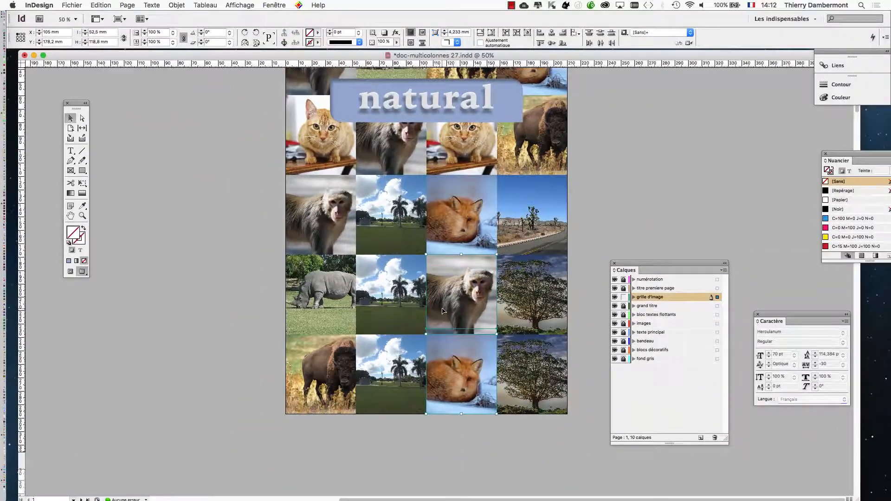
Shrink the document window and open the Pathfinder panel, placing it beside the overlapping fox and monkey frames
{"action": "scroll", "coordinate": [259, 193], "scroll_direction": "up", "scroll_amount": 3}
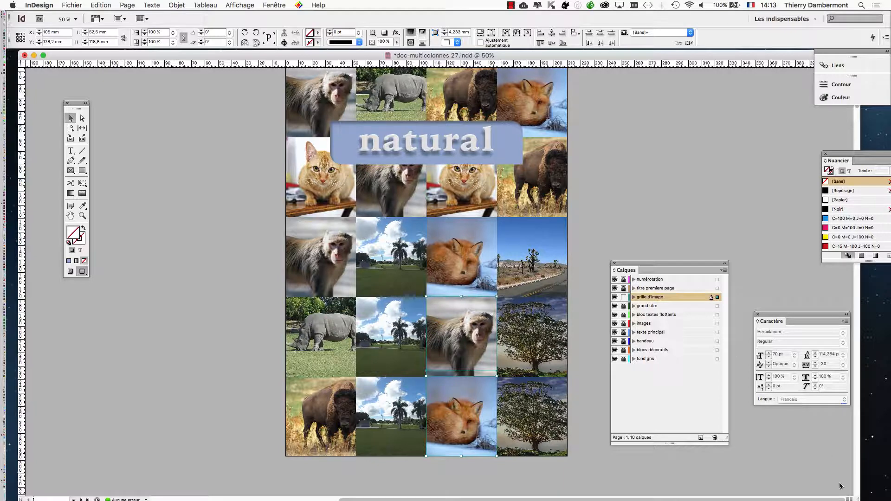
{"action": "left_click_drag", "start_coordinate": [857, 499], "coordinate": [569, 454]}
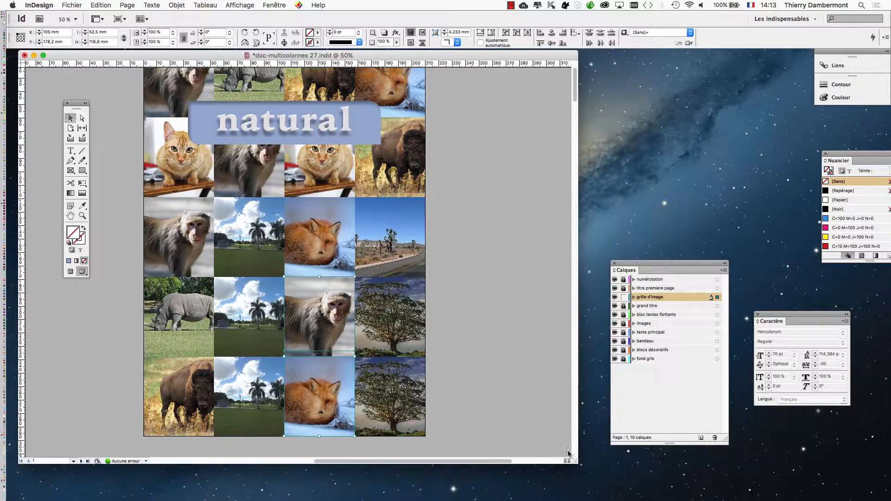
{"action": "left_click", "coordinate": [272, 4]}
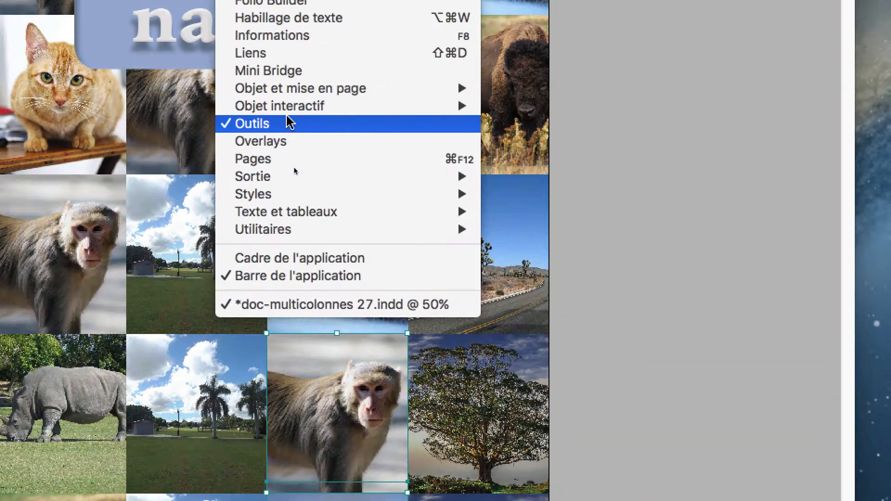
{"action": "mouse_move", "coordinate": [327, 325]}
{"action": "mouse_move", "coordinate": [293, 102]}
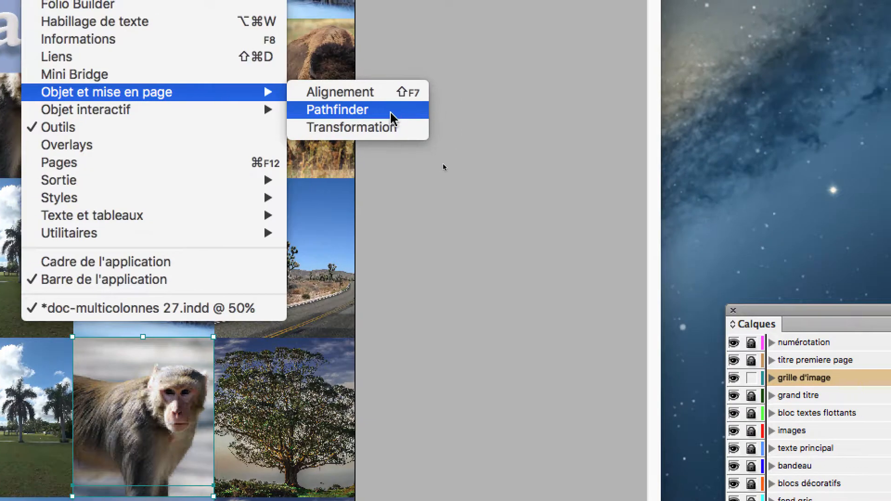
{"action": "left_click", "coordinate": [391, 116]}
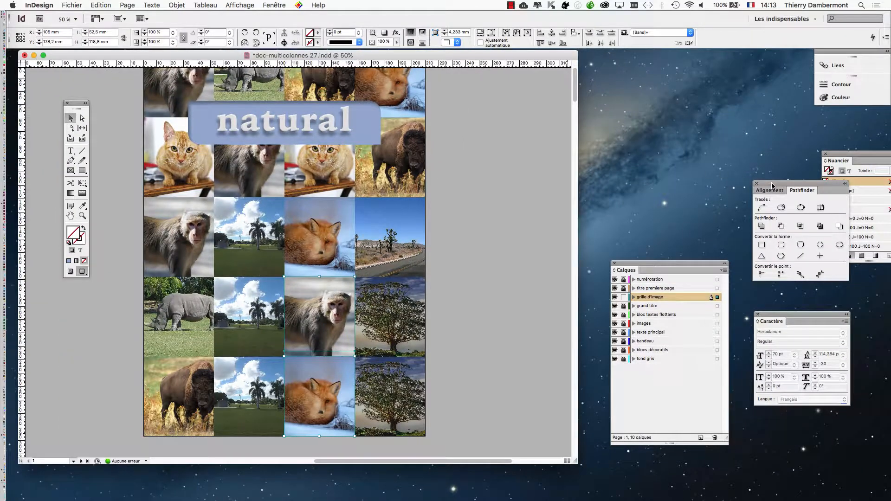
{"action": "left_click_drag", "start_coordinate": [772, 185], "coordinate": [406, 273]}
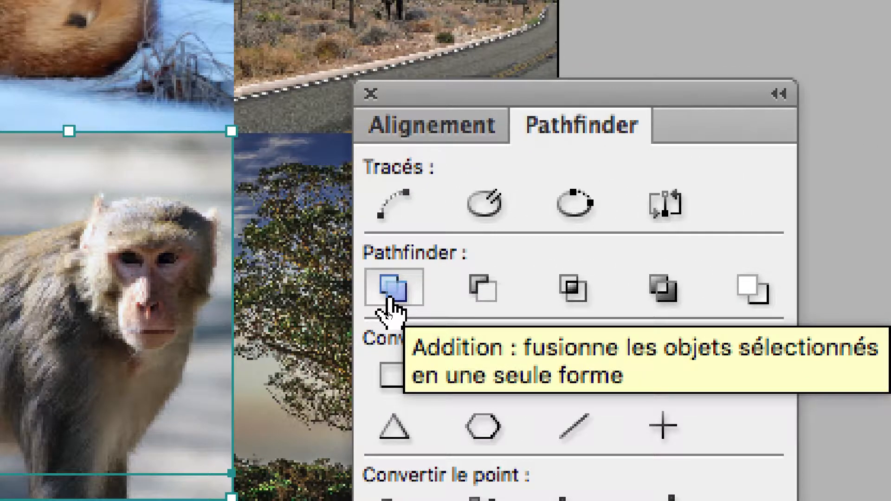
Merge the selected fox and monkey frames with Pathfinder Addition and fill the merged frame proportionally with its image
{"action": "left_click", "coordinate": [391, 310]}
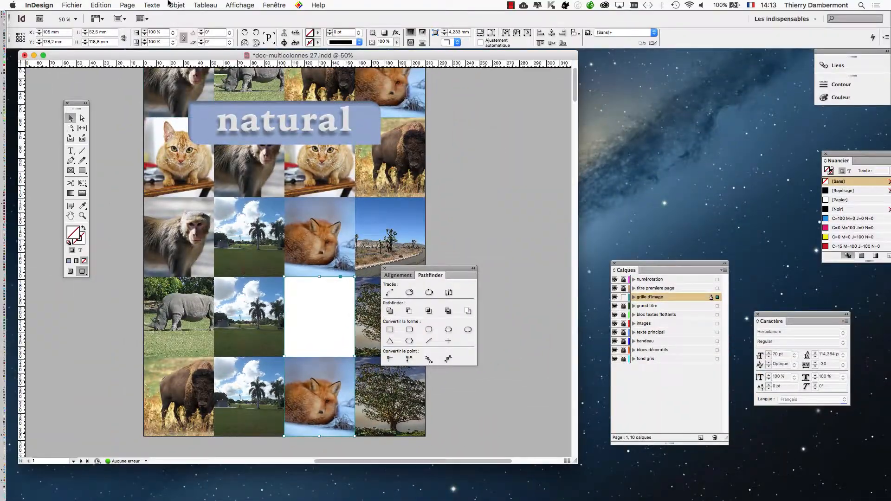
{"action": "left_click", "coordinate": [172, 5]}
{"action": "mouse_move", "coordinate": [199, 154]}
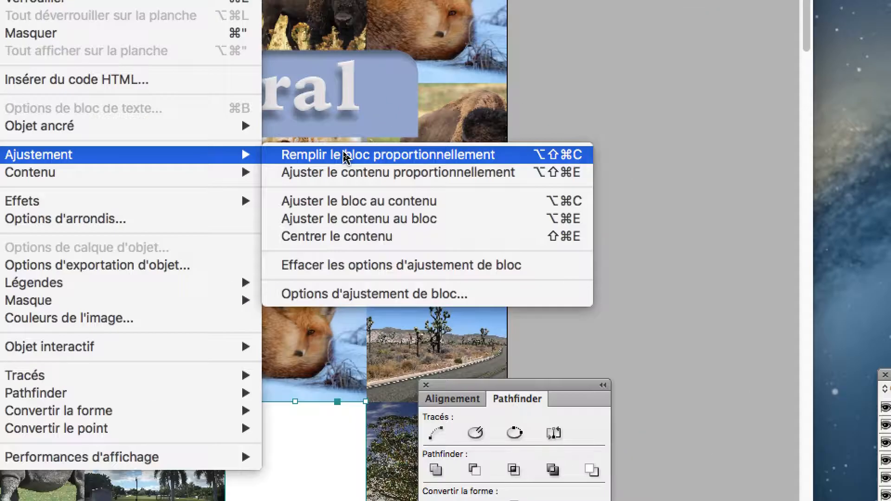
{"action": "left_click", "coordinate": [345, 156]}
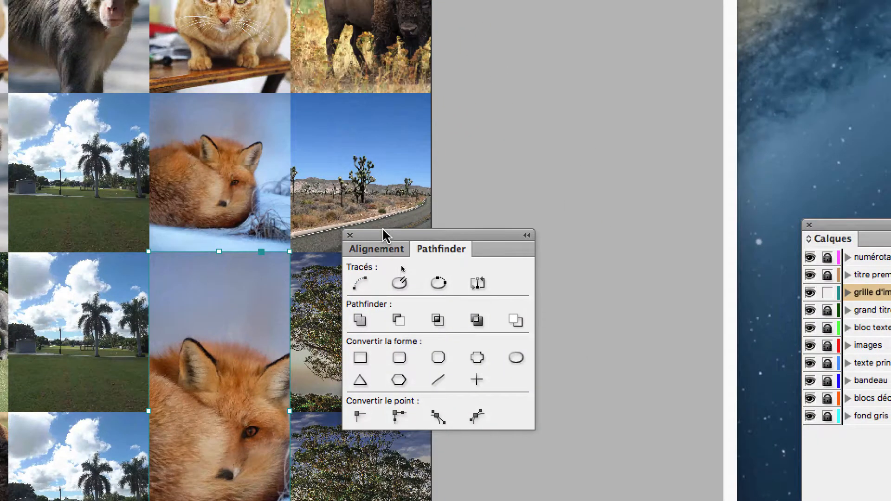
{"action": "left_click_drag", "start_coordinate": [461, 113], "coordinate": [657, 65]}
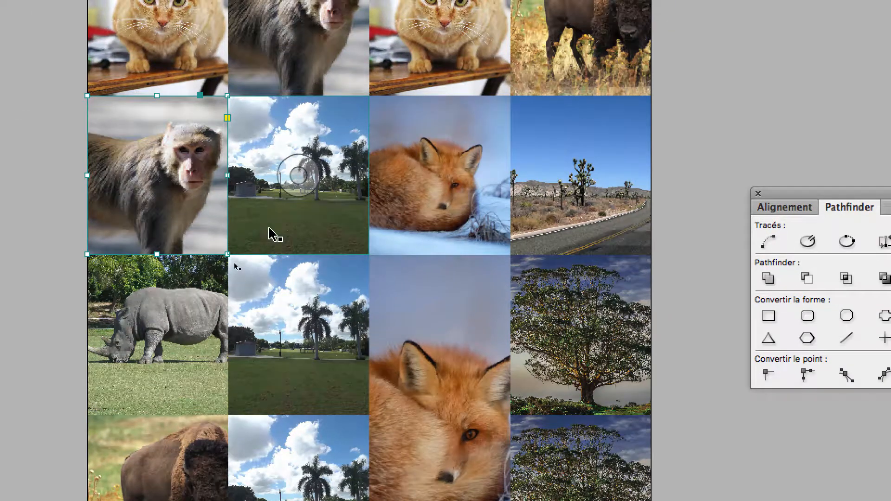
Bring the third-row monkey frame to the front and widen it partly over the neighbouring palm-tree frame
{"action": "left_click", "coordinate": [322, 230]}
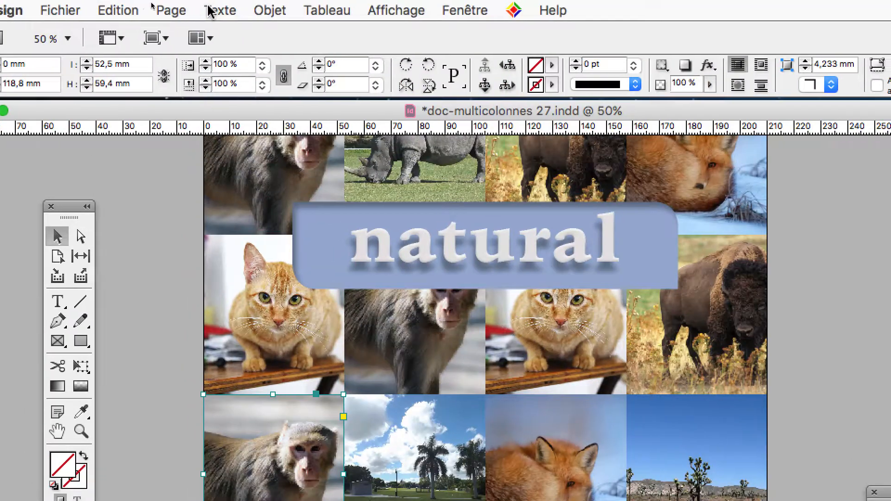
{"action": "left_click", "coordinate": [271, 9]}
{"action": "mouse_move", "coordinate": [355, 67]}
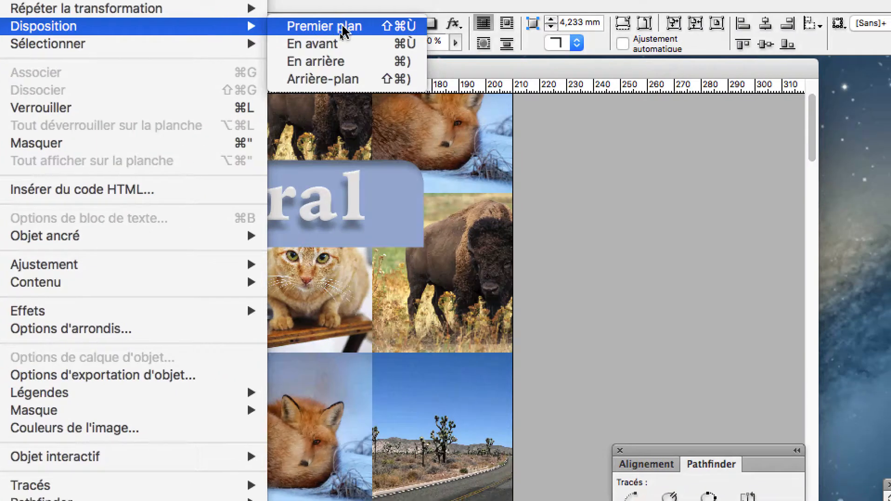
{"action": "left_click", "coordinate": [344, 28]}
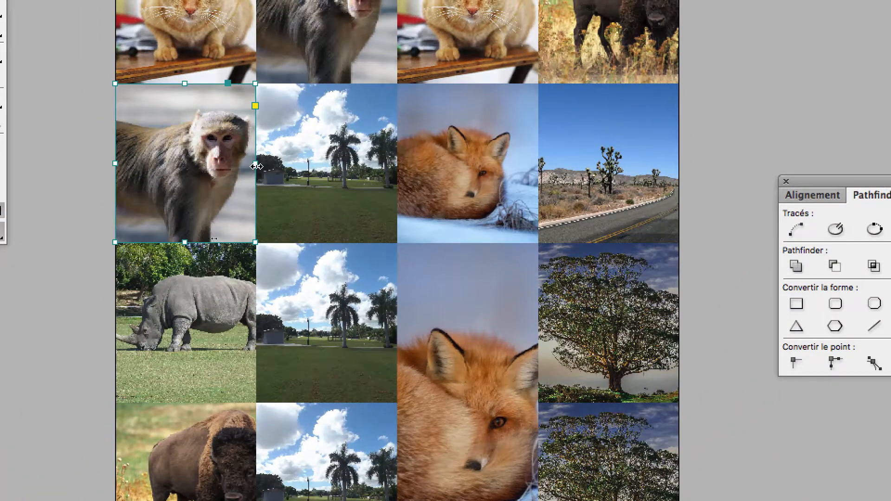
{"action": "left_click_drag", "start_coordinate": [278, 166], "coordinate": [303, 170]}
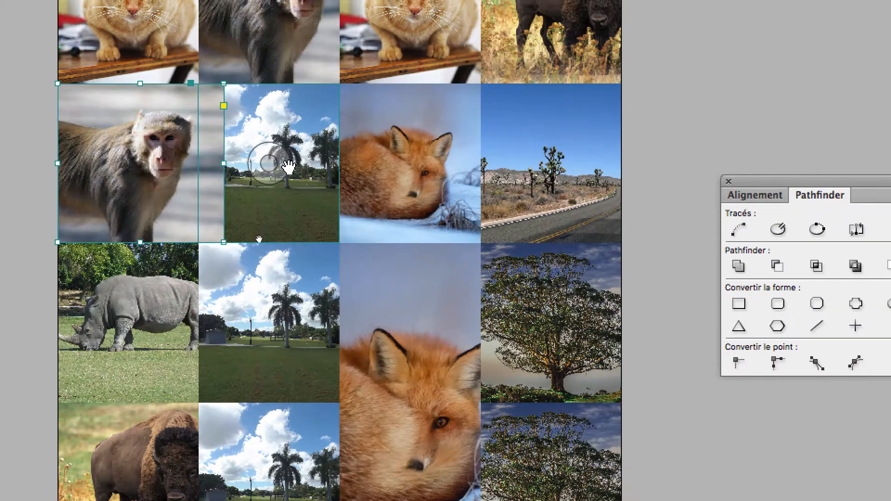
Merge the third-row monkey and palm-tree frames with Pathfinder Addition and fill the merged frame proportionally with the monkey image
{"action": "left_click", "coordinate": [287, 165], "text": "shift"}
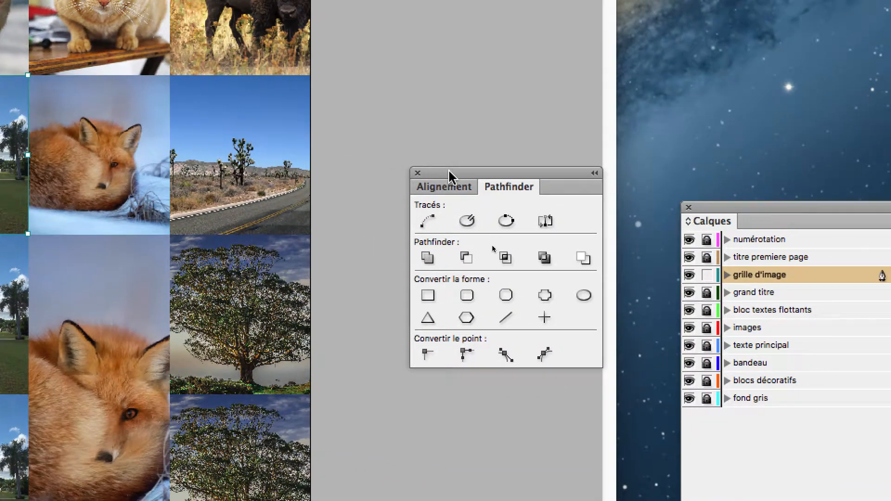
{"action": "left_click_drag", "start_coordinate": [816, 216], "coordinate": [415, 146]}
{"action": "left_click_drag", "start_coordinate": [314, 151], "coordinate": [287, 116]}
{"action": "left_click", "coordinate": [264, 200]}
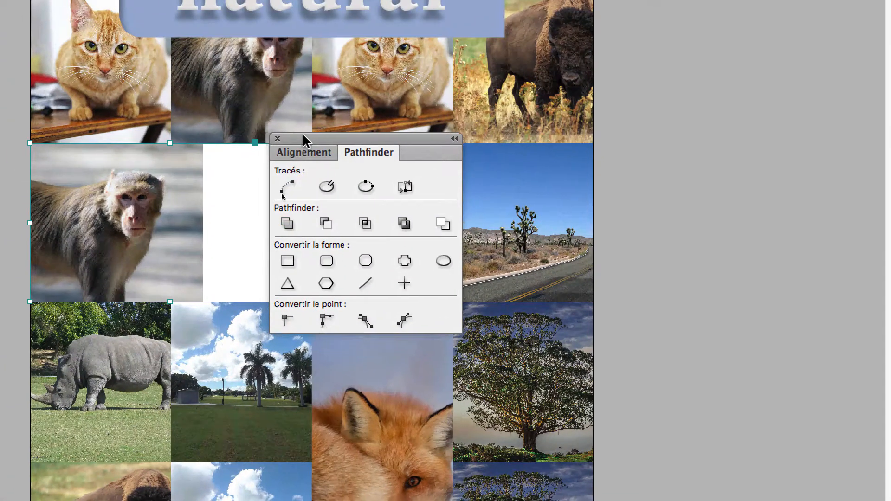
{"action": "left_click_drag", "start_coordinate": [312, 79], "coordinate": [457, 89]}
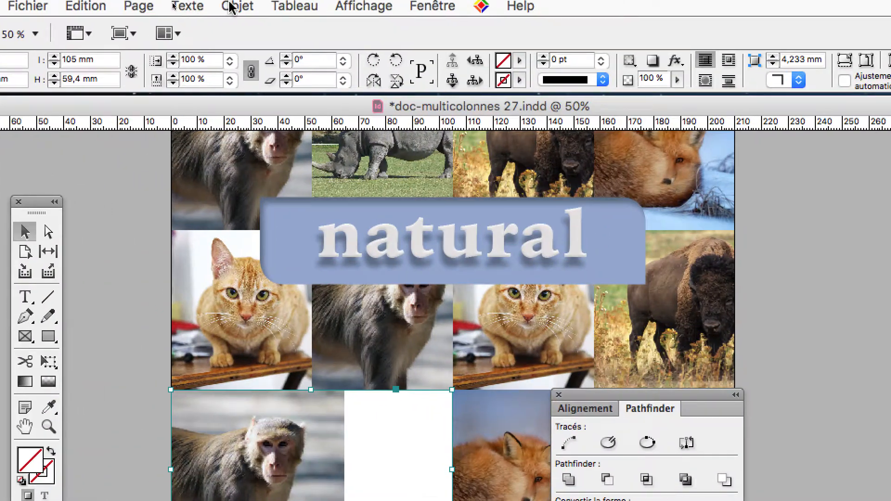
{"action": "left_click", "coordinate": [275, 8]}
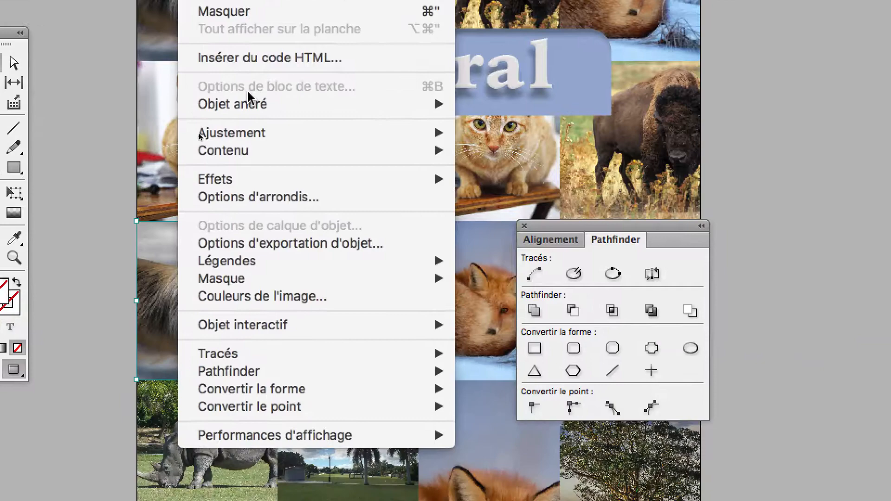
{"action": "mouse_move", "coordinate": [323, 132]}
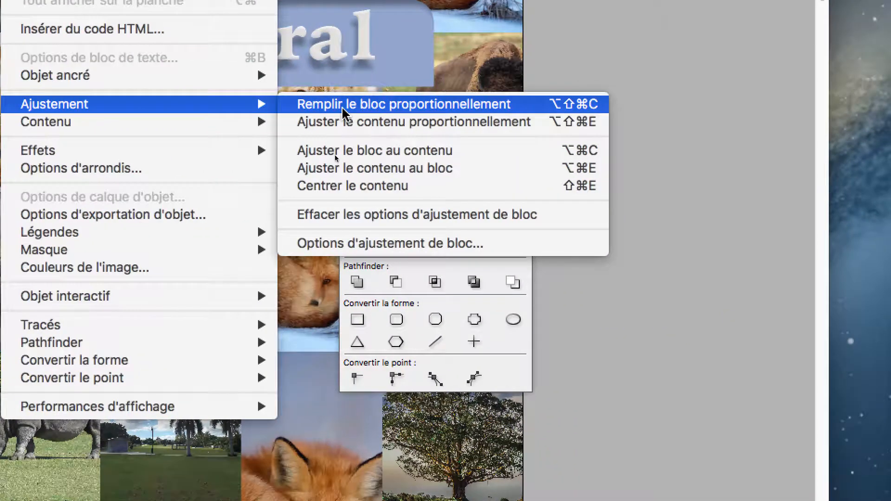
{"action": "left_click", "coordinate": [342, 106]}
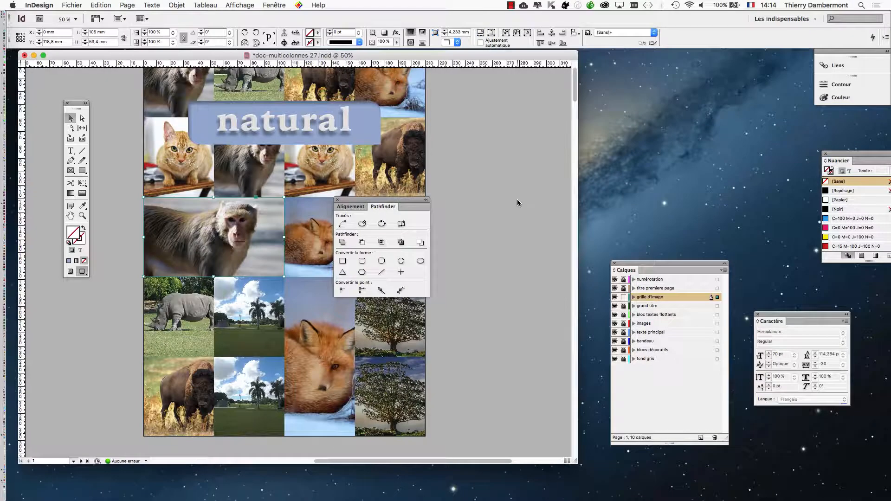
Deselect the merged monkey frame and move the Pathfinder panel off the cover's images
{"action": "left_click", "coordinate": [467, 252]}
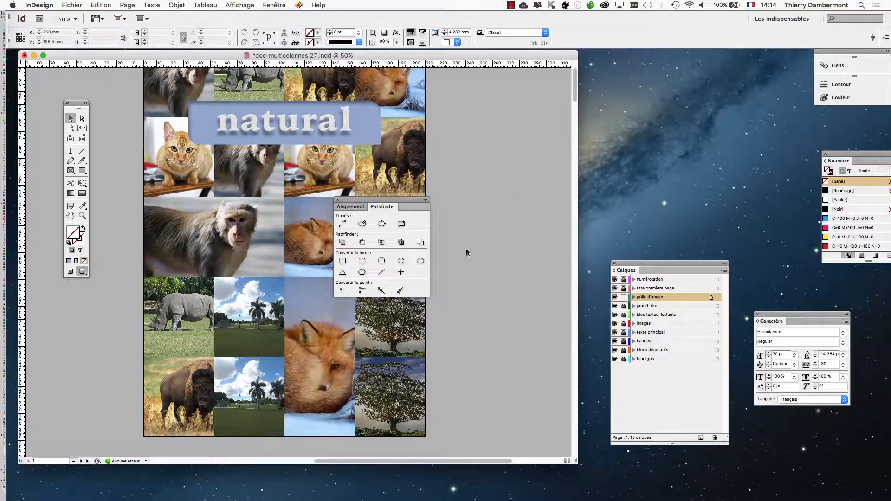
{"action": "left_click_drag", "start_coordinate": [367, 201], "coordinate": [504, 174]}
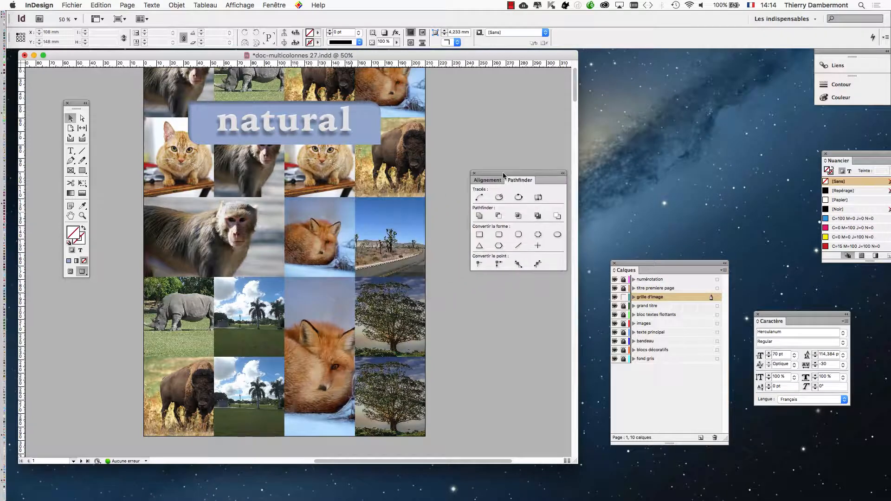
{"action": "scroll", "coordinate": [431, 203], "scroll_direction": "up", "scroll_amount": 4}
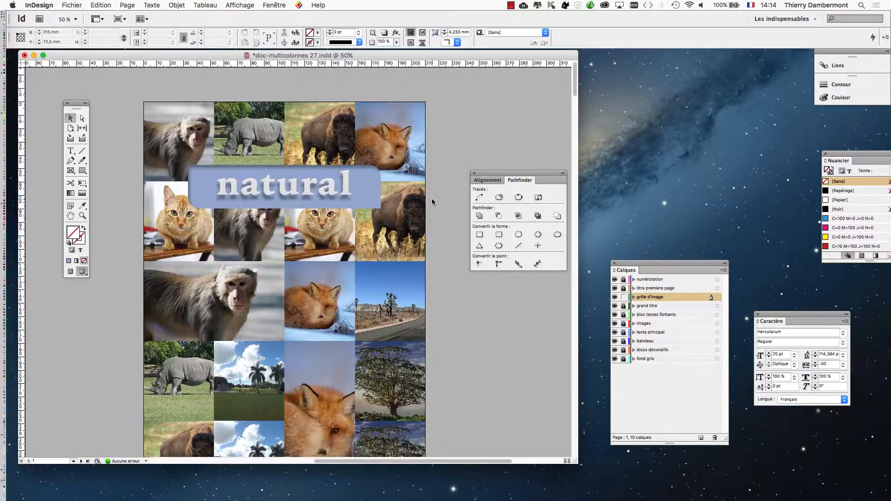
Bring the third-row desert-road frame to the front and widen it partly over the neighbouring fox frame
{"action": "scroll", "coordinate": [429, 200], "scroll_direction": "down", "scroll_amount": 2}
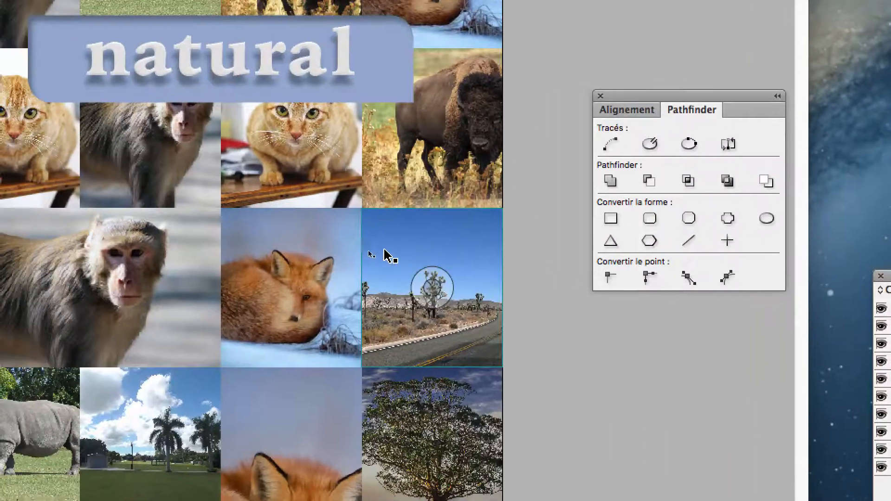
{"action": "left_click", "coordinate": [384, 254]}
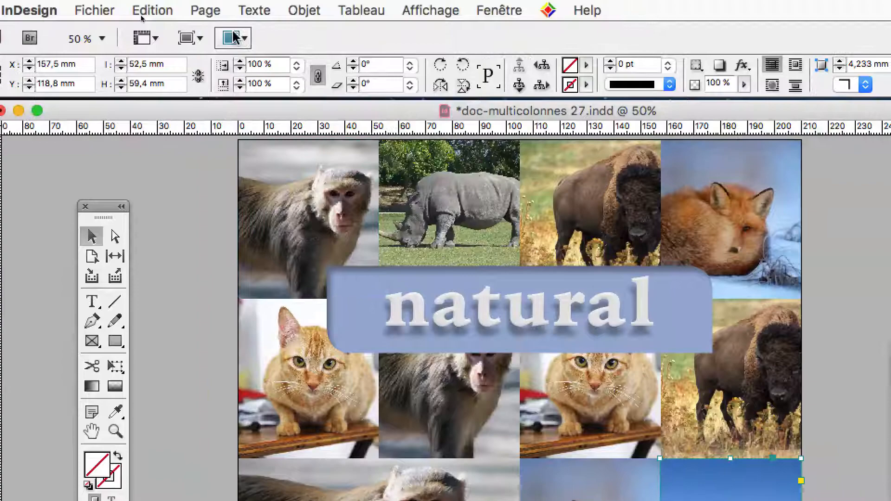
{"action": "left_click", "coordinate": [304, 10]}
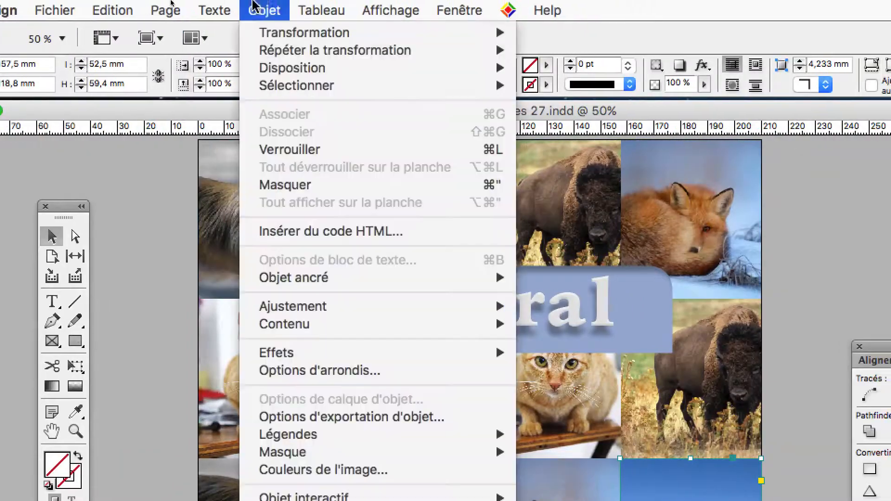
{"action": "mouse_move", "coordinate": [297, 68]}
{"action": "left_click", "coordinate": [567, 89]}
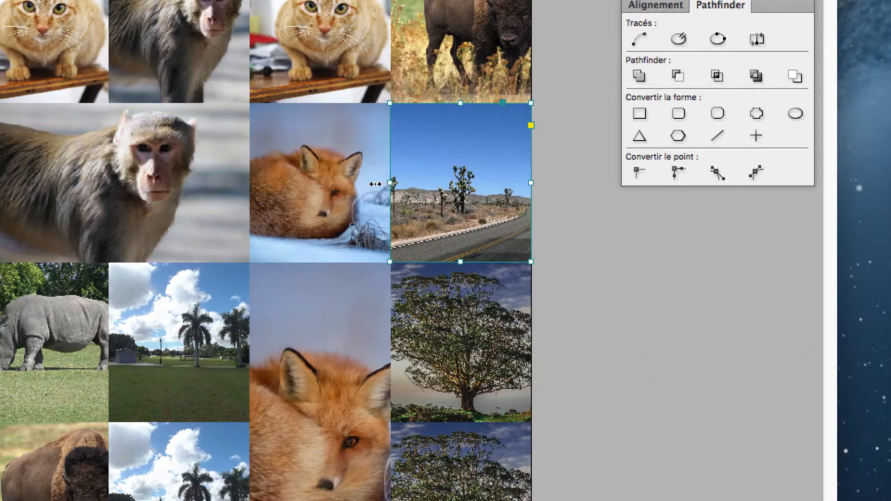
{"action": "left_click_drag", "start_coordinate": [415, 483], "coordinate": [385, 482]}
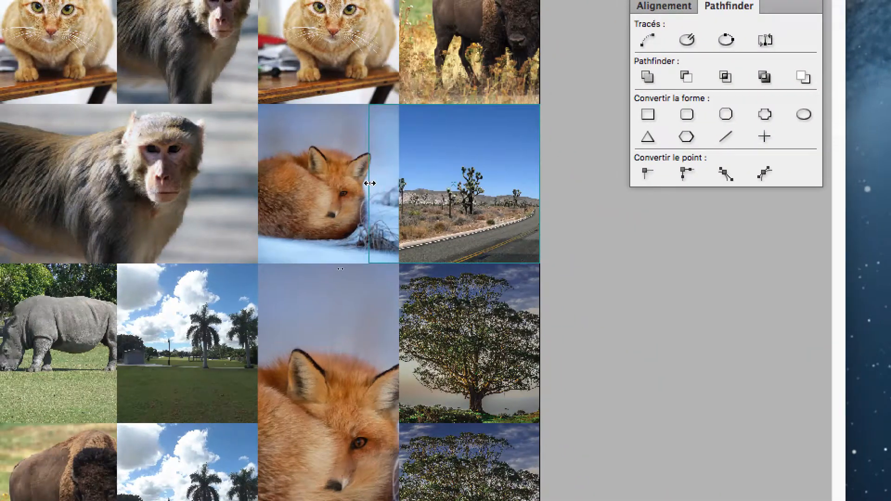
Merge the third-row fox and desert-road frames with Pathfinder Addition and fill the merged frame proportionally with the road image
{"action": "left_click", "coordinate": [327, 142], "text": "shift"}
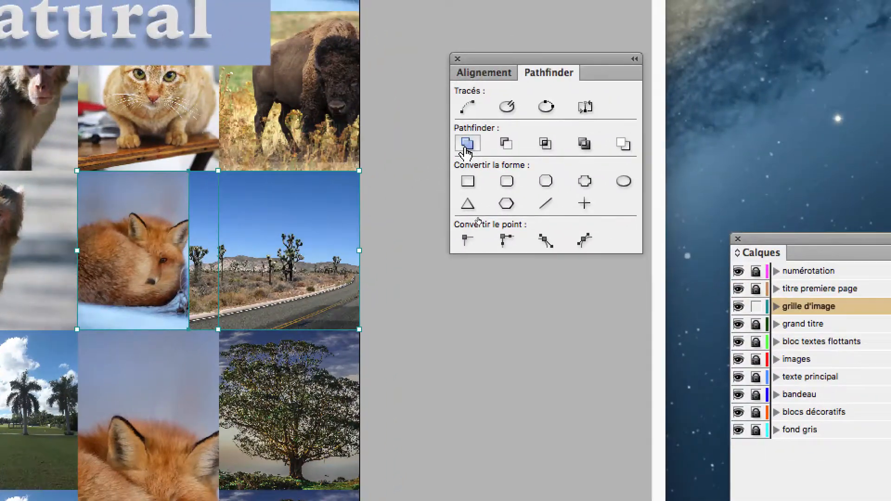
{"action": "left_click", "coordinate": [466, 146]}
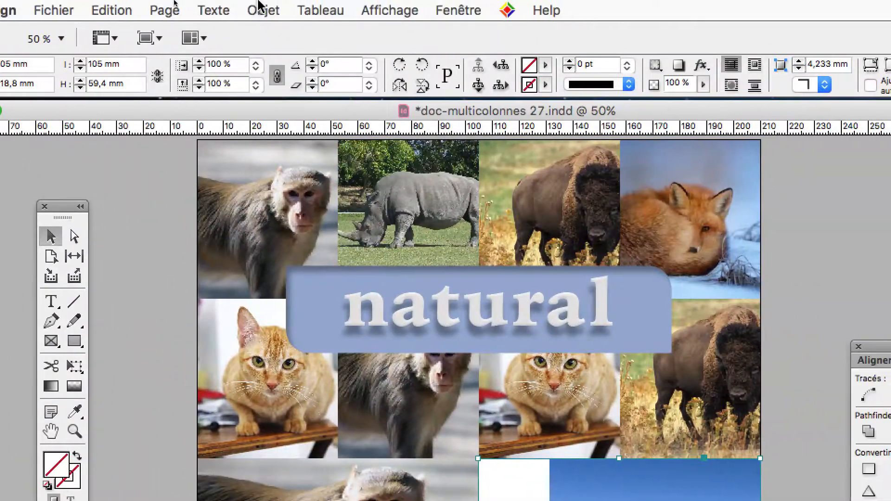
{"action": "left_click", "coordinate": [262, 11]}
{"action": "key", "text": "Escape"}
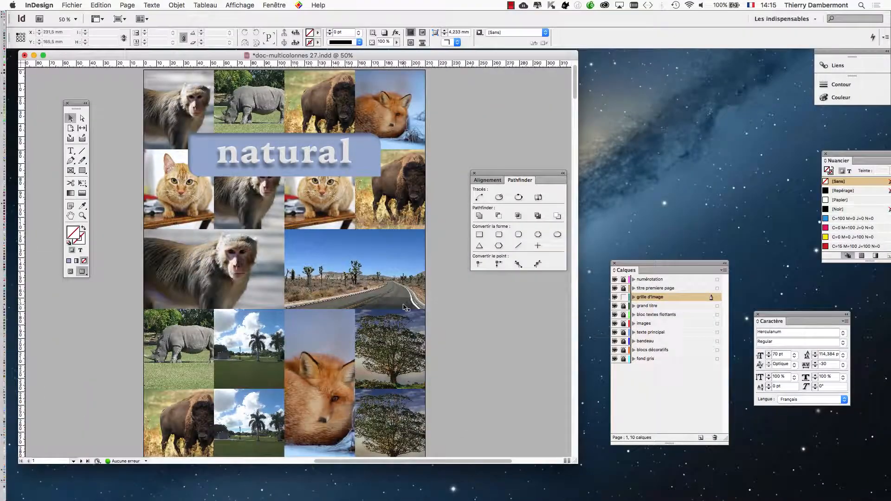
Select the tree frame in the cover's last row and lengthen the document window
{"action": "scroll", "coordinate": [468, 388], "scroll_direction": "down", "scroll_amount": 3}
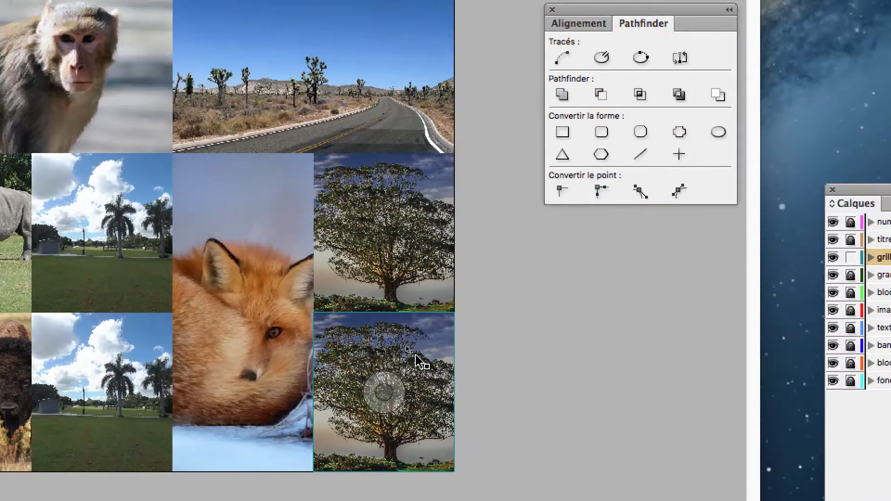
{"action": "scroll", "coordinate": [430, 353], "scroll_direction": "down", "scroll_amount": 6}
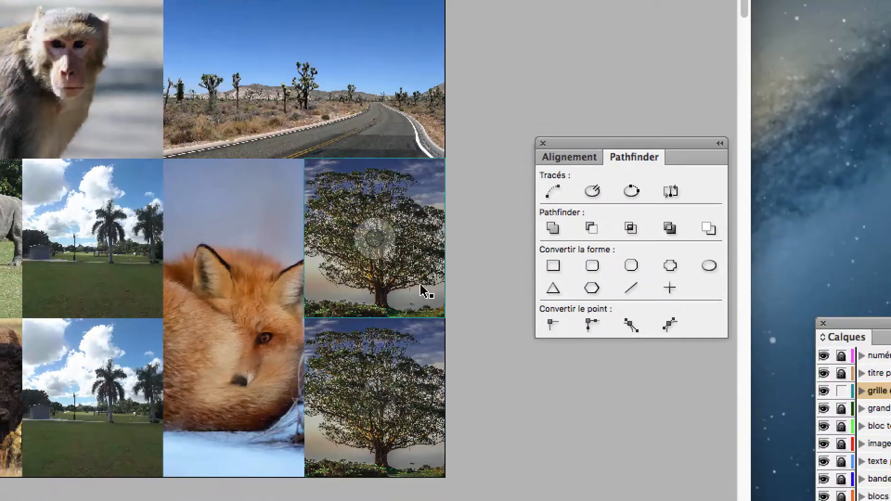
{"action": "left_click", "coordinate": [411, 170]}
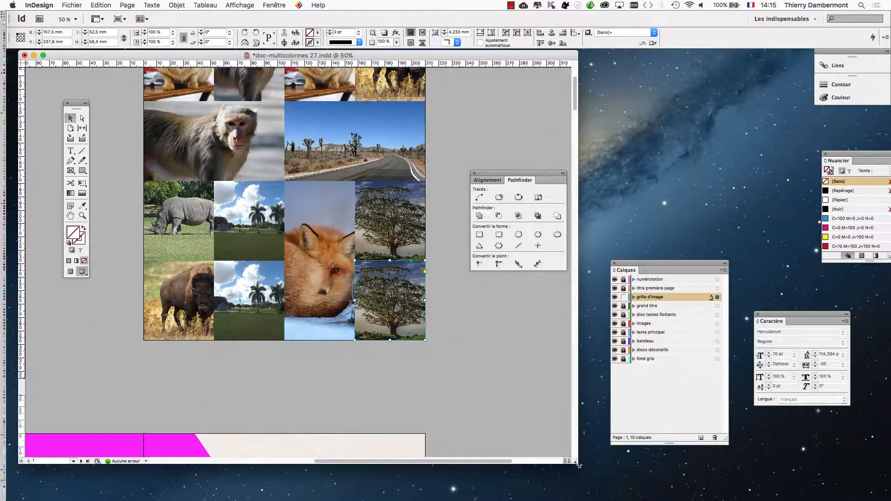
{"action": "left_click_drag", "start_coordinate": [579, 465], "coordinate": [571, 497]}
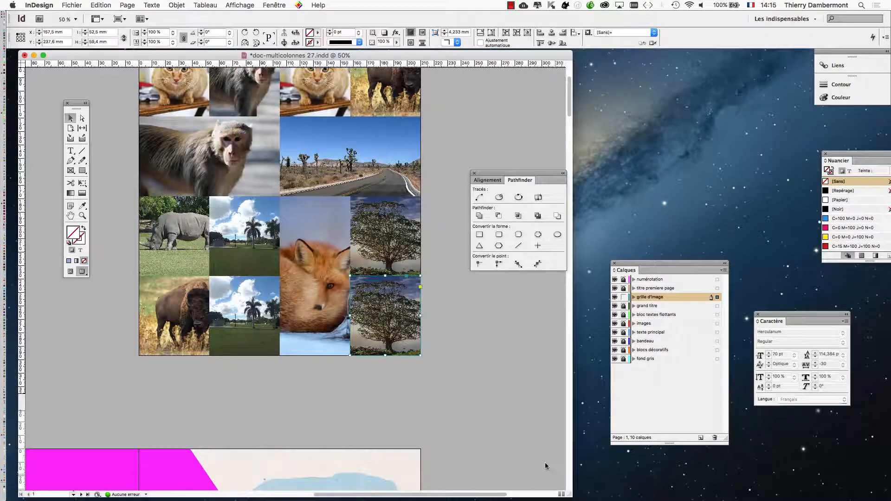
{"action": "scroll", "coordinate": [369, 233], "scroll_direction": "up", "scroll_amount": 2}
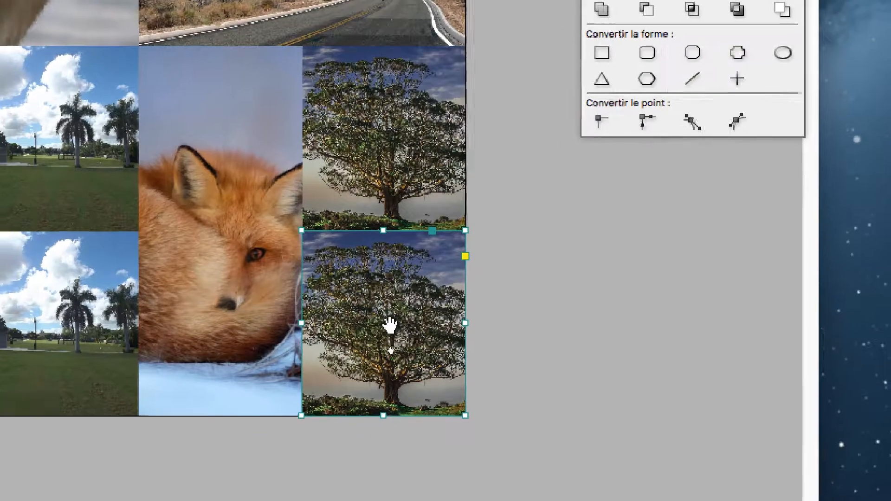
Select the tree image inside the last-row frame, switching between the frame and its content
{"action": "left_click", "coordinate": [369, 382]}
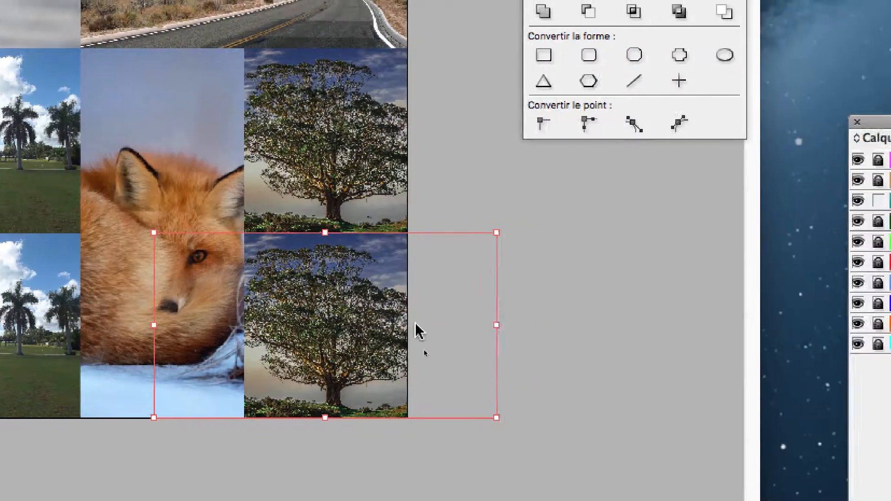
{"action": "left_click", "coordinate": [584, 324]}
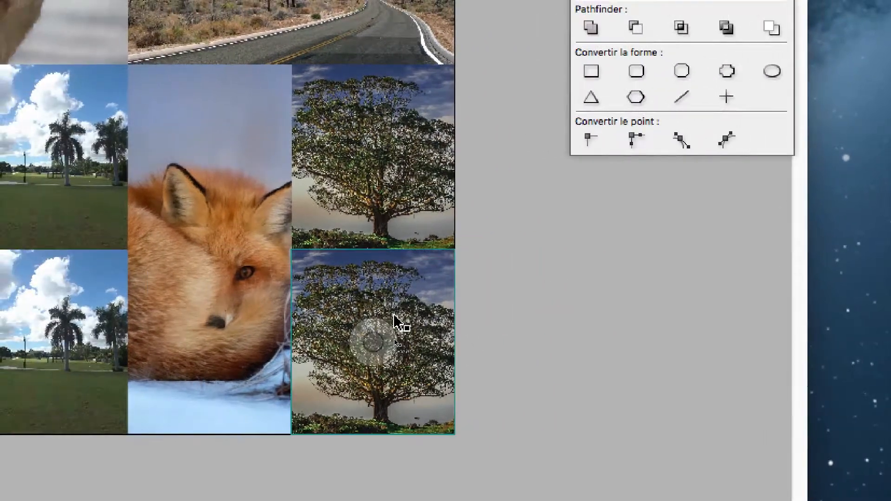
{"action": "left_click", "coordinate": [393, 320]}
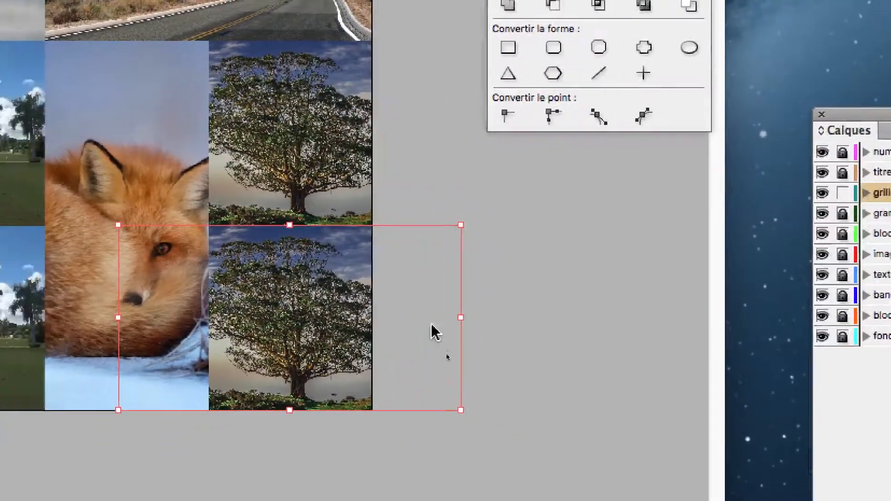
{"action": "left_click", "coordinate": [499, 362]}
{"action": "left_click", "coordinate": [393, 324]}
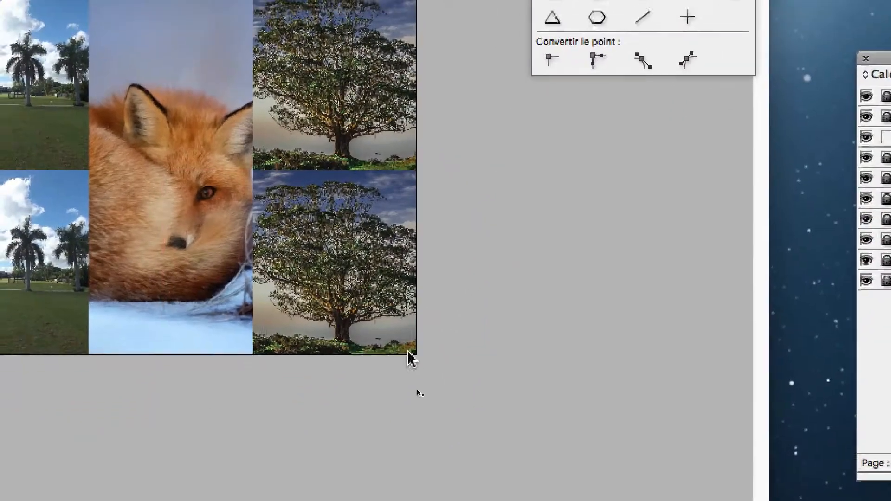
{"action": "left_click", "coordinate": [378, 374]}
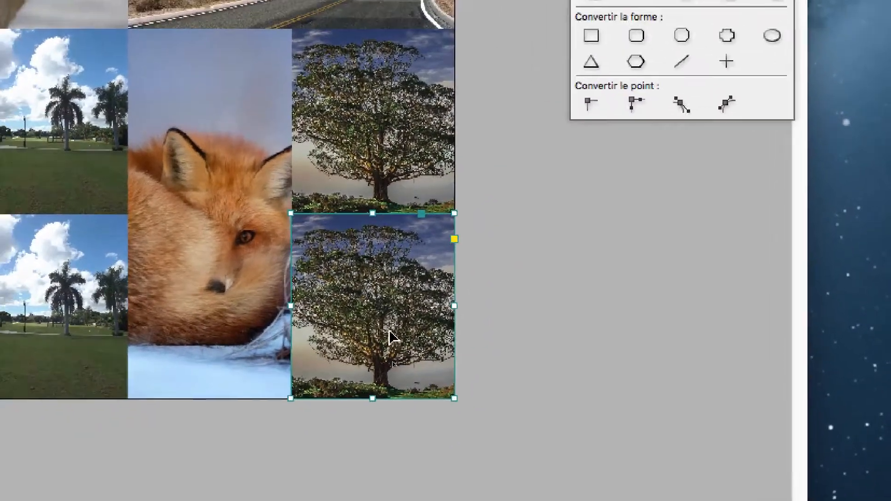
{"action": "double_click", "coordinate": [390, 338]}
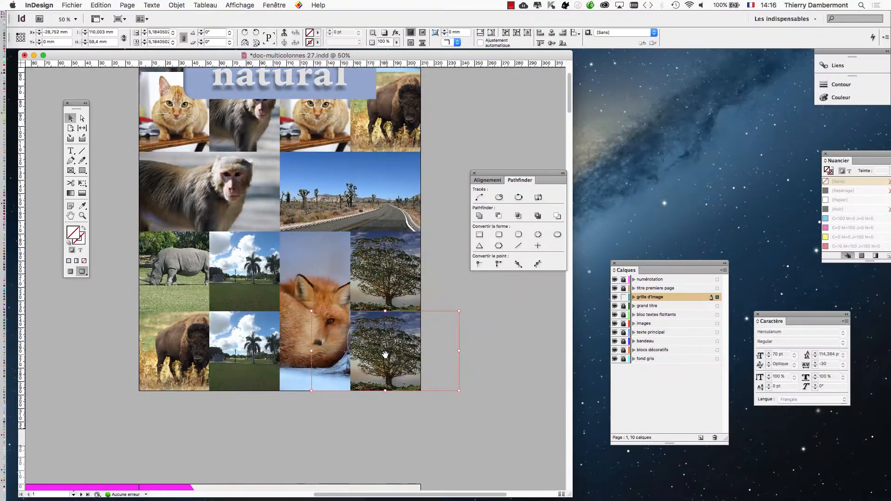
Widen the document window and place the Pathfinder panel above the layers panel, clear of the page
{"action": "left_click_drag", "start_coordinate": [567, 495], "coordinate": [497, 106]}
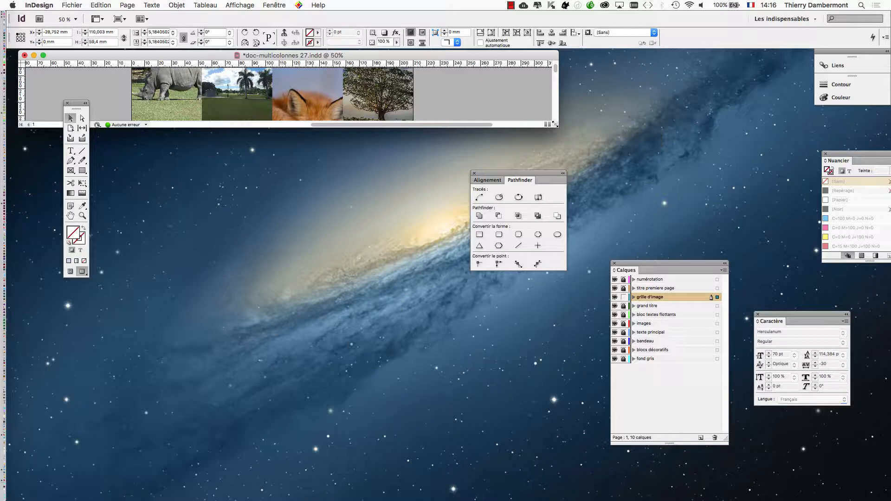
{"action": "left_click_drag", "start_coordinate": [555, 124], "coordinate": [744, 498]}
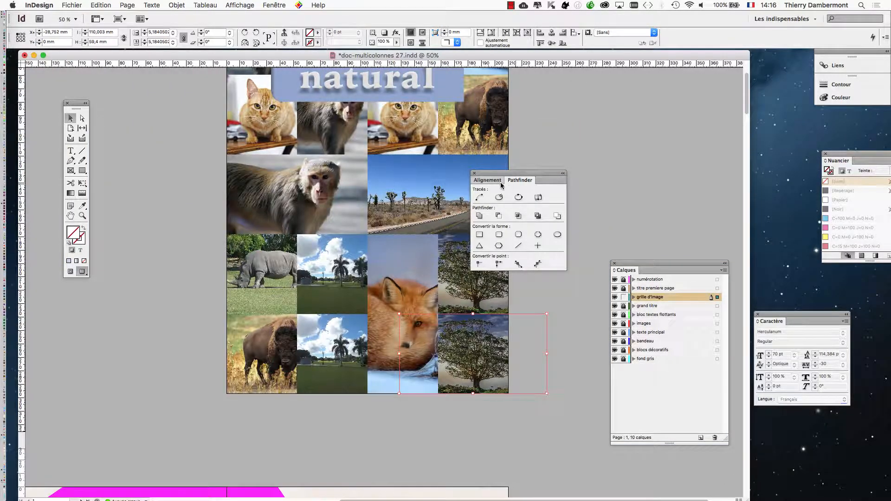
{"action": "left_click_drag", "start_coordinate": [488, 177], "coordinate": [653, 139]}
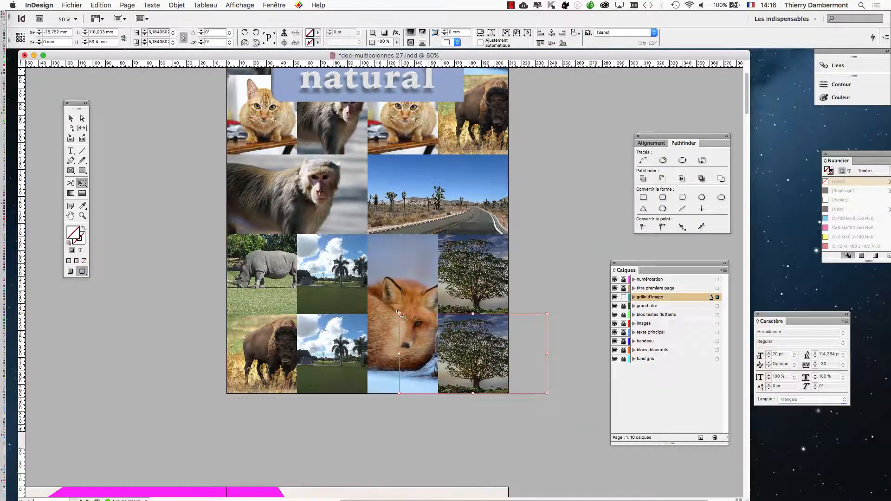
Enlarge the last-row tree image inside its frame with Free Transform, proportionally from its centre, to about 738 × 398 mm
{"action": "left_click_drag", "start_coordinate": [399, 314], "coordinate": [153, 198]}
{"action": "key", "text": "super+minus"}
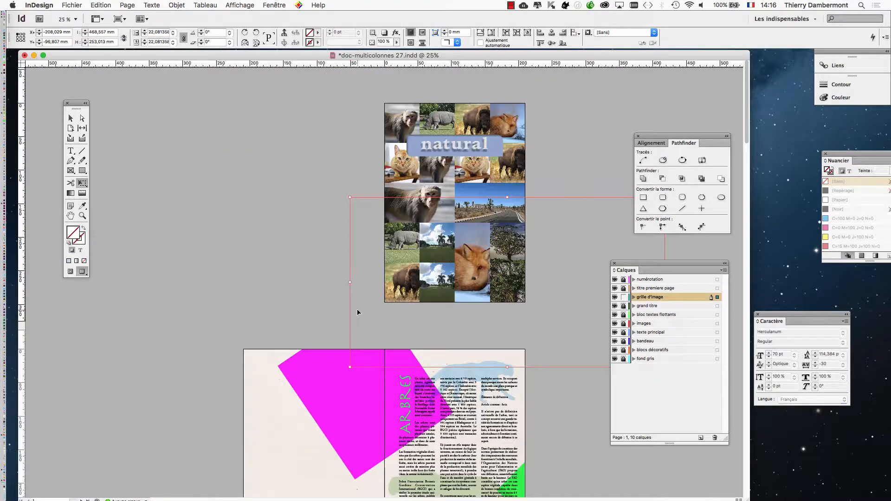
{"action": "left_click_drag", "start_coordinate": [350, 367], "coordinate": [273, 442]}
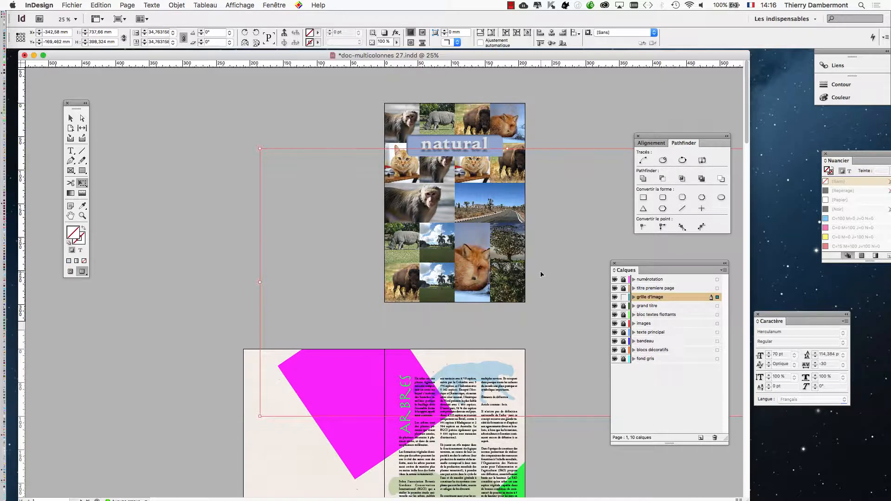
Reposition the enlarged tree image within its frame at about X -184 mm, Y -34 mm to show branches against the sky
{"action": "key", "text": "super+equal"}
{"action": "key", "text": "super+equal"}
{"action": "left_click_drag", "start_coordinate": [567, 295], "coordinate": [231, 238]}
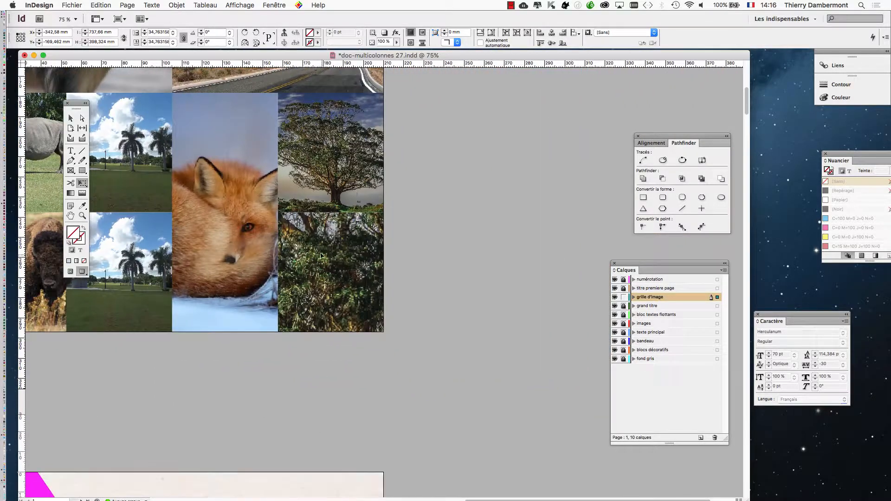
{"action": "left_click_drag", "start_coordinate": [300, 242], "coordinate": [372, 301]}
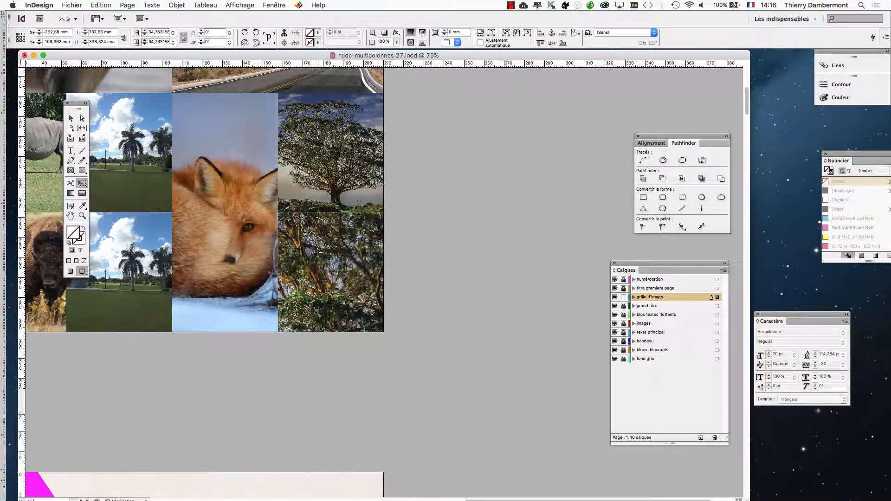
{"action": "left_click_drag", "start_coordinate": [441, 366], "coordinate": [360, 310]}
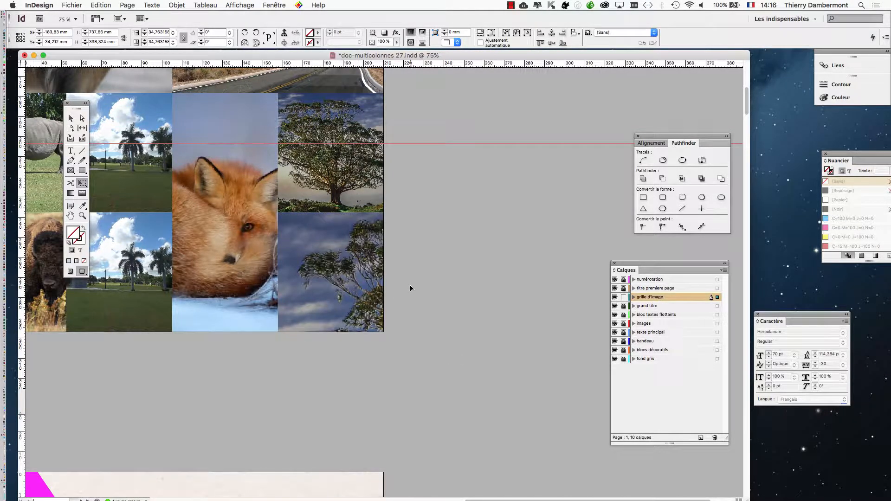
Deselect the tree image and set the display performance to high quality (Affichage de qualité supérieure)
{"action": "left_click", "coordinate": [455, 126]}
{"action": "key", "text": "super+equal"}
{"action": "key", "text": "super+equal"}
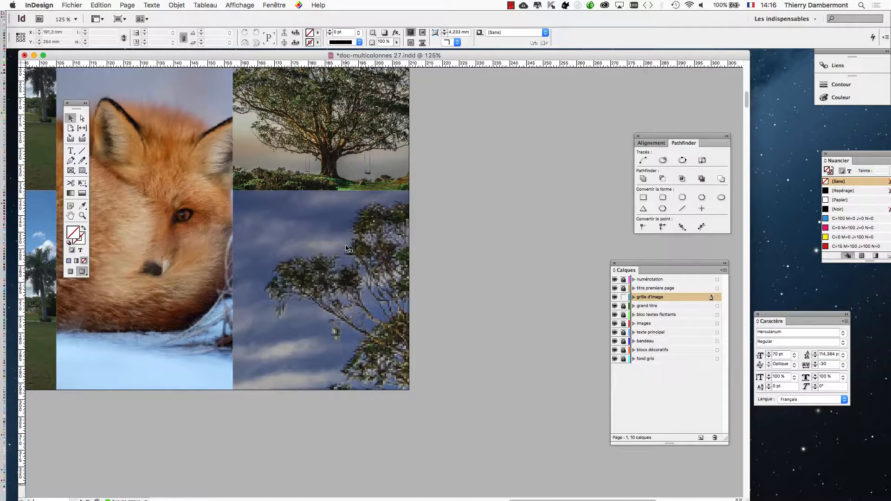
{"action": "key", "text": "super+equal"}
{"action": "scroll", "coordinate": [368, 239], "scroll_direction": "up", "scroll_amount": 3}
{"action": "scroll", "coordinate": [368, 239], "scroll_direction": "left", "scroll_amount": 1}
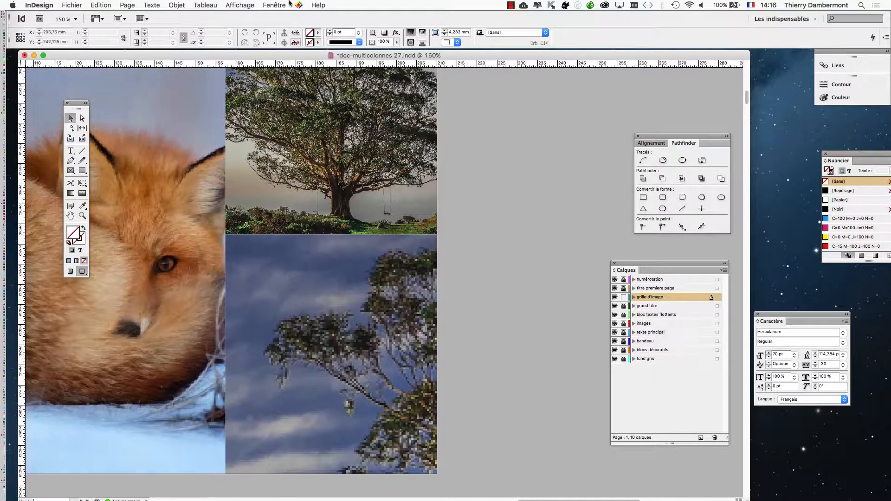
{"action": "left_click", "coordinate": [225, 4]}
{"action": "mouse_move", "coordinate": [270, 137]}
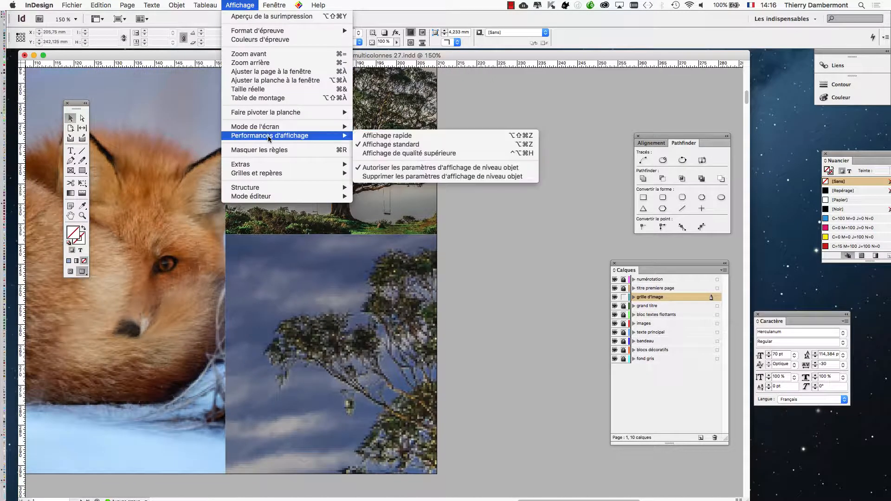
{"action": "left_click", "coordinate": [402, 154]}
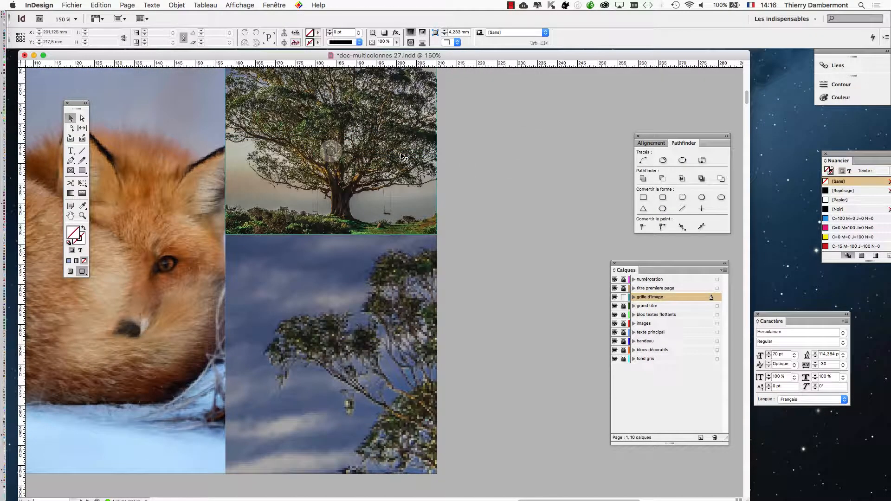